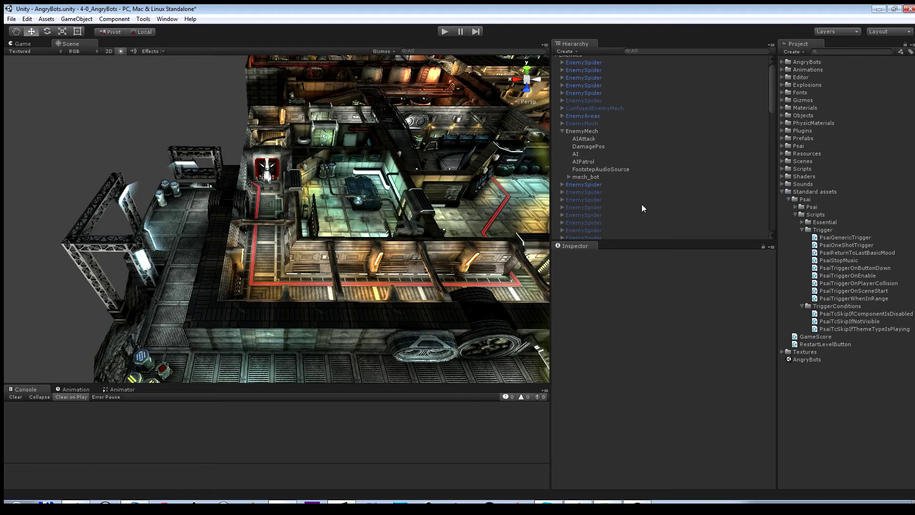
Select EnemyMech and frame it in the Scene view
{"action": "middle_click_drag", "start_coordinate": [466, 242], "coordinate": [385, 245]}
{"action": "left_click_drag", "start_coordinate": [385, 246], "coordinate": [608, 146], "text": "alt"}
{"action": "left_click", "coordinate": [599, 131]}
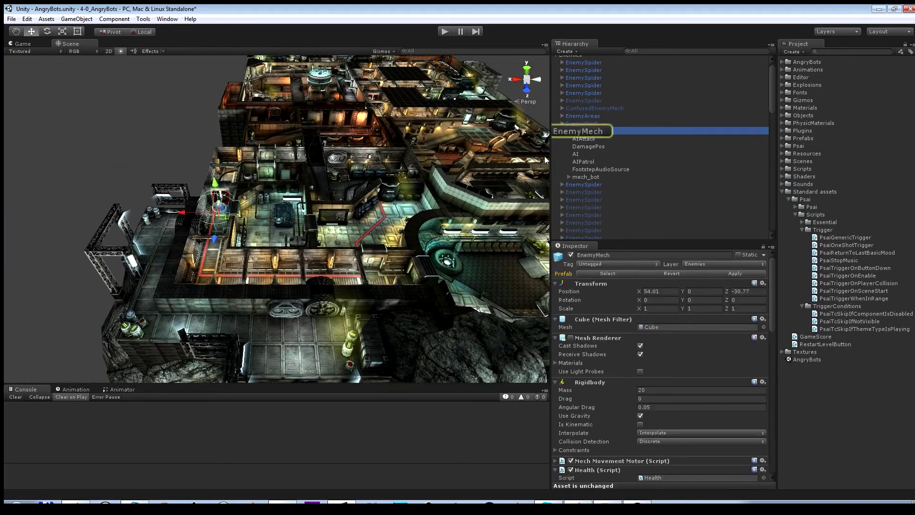
{"action": "key", "text": "f"}
{"action": "left_click_drag", "start_coordinate": [242, 228], "coordinate": [302, 240], "text": "alt"}
{"action": "right_click_drag", "start_coordinate": [302, 241], "coordinate": [304, 287], "text": "alt"}
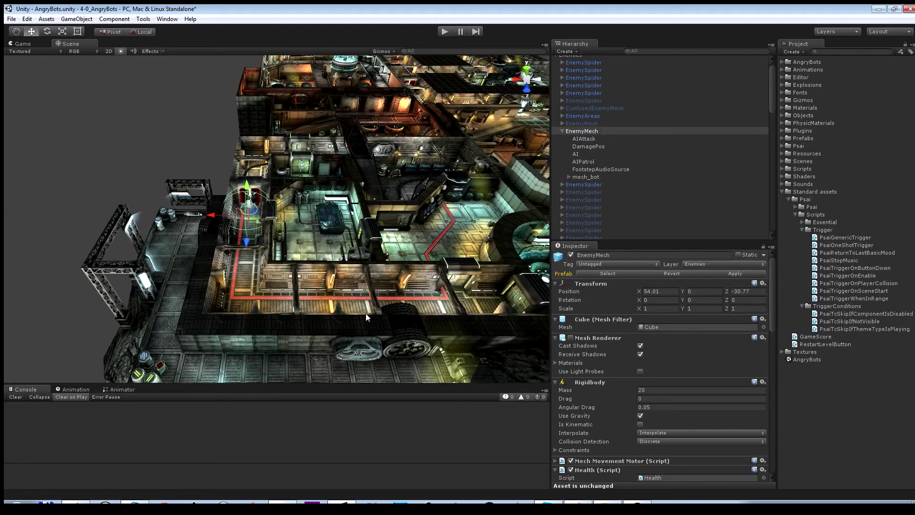
Zoom in on the mech and make the Inspector's component panel taller
{"action": "scroll", "coordinate": [379, 215], "scroll_direction": "down", "scroll_amount": 3}
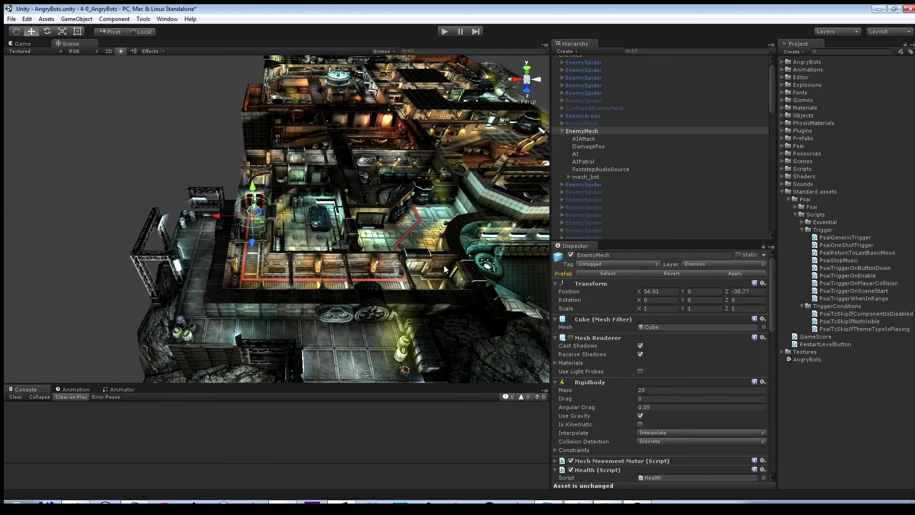
{"action": "left_click_drag", "start_coordinate": [394, 276], "coordinate": [377, 269], "text": "alt"}
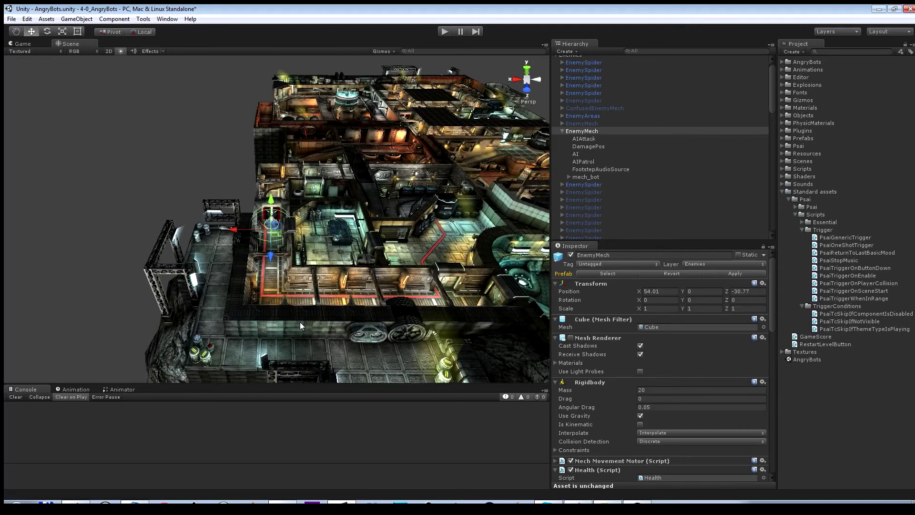
{"action": "left_click_drag", "start_coordinate": [358, 270], "coordinate": [370, 259], "text": "alt"}
{"action": "scroll", "coordinate": [371, 259], "scroll_direction": "up", "scroll_amount": 5}
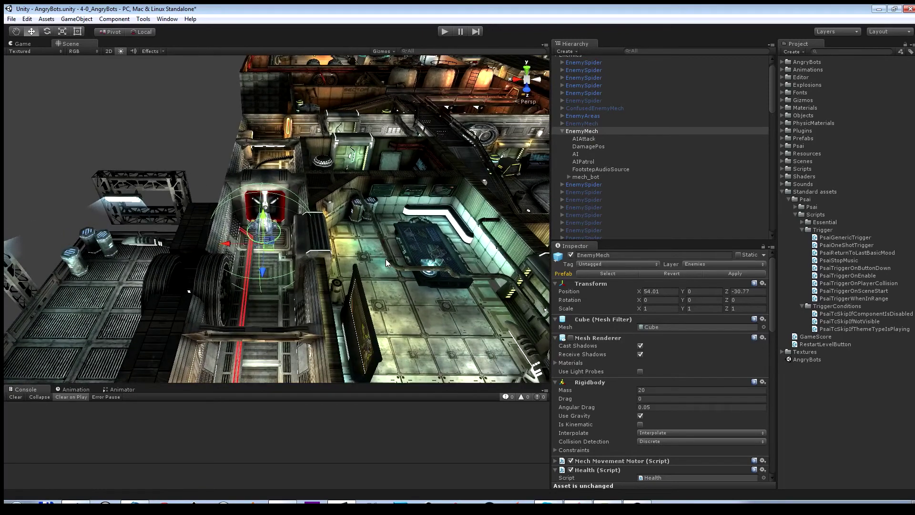
{"action": "scroll", "coordinate": [386, 260], "scroll_direction": "up", "scroll_amount": 4}
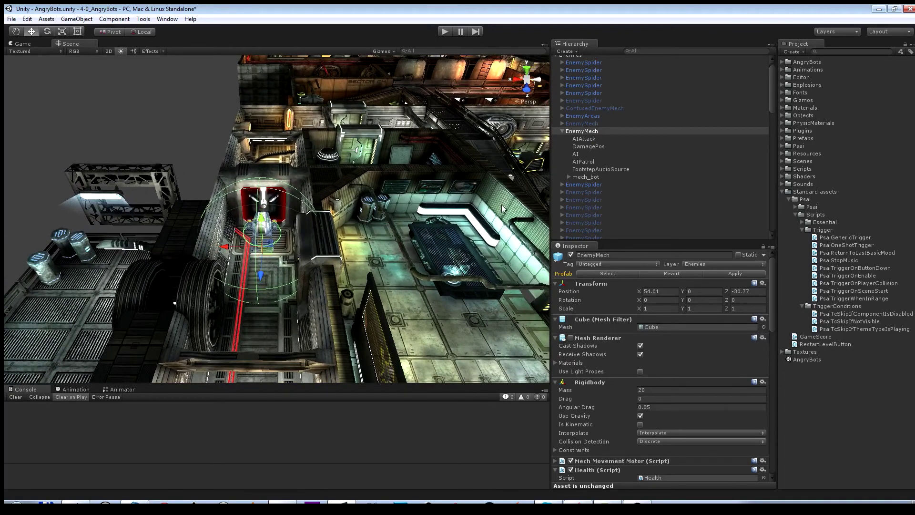
{"action": "left_click_drag", "start_coordinate": [653, 242], "coordinate": [651, 183]}
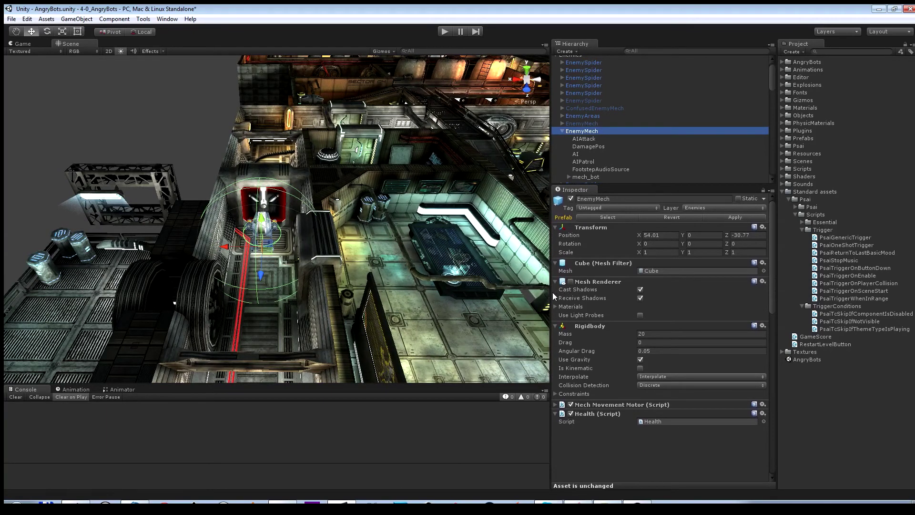
Widen the Hierarchy and Inspector area, then deselect EnemyMech from the Project panel
{"action": "left_click_drag", "start_coordinate": [552, 293], "coordinate": [523, 293]}
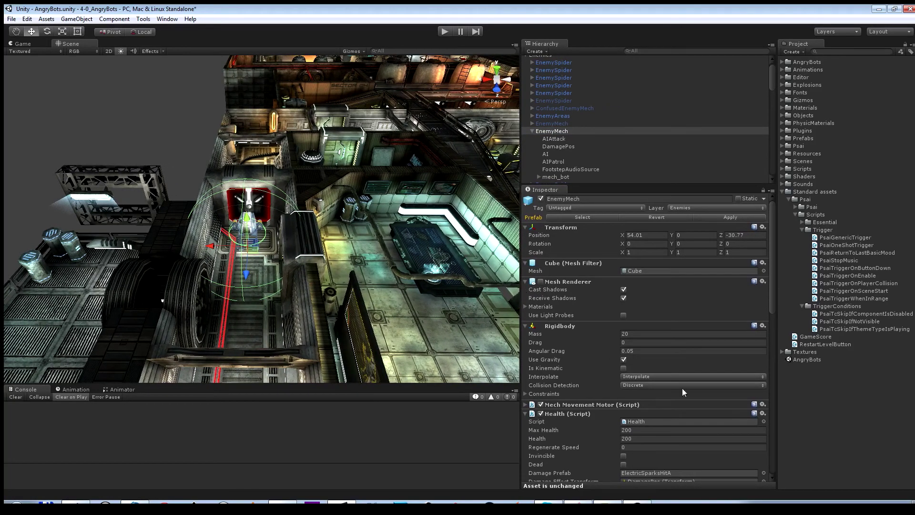
{"action": "left_click", "coordinate": [847, 430]}
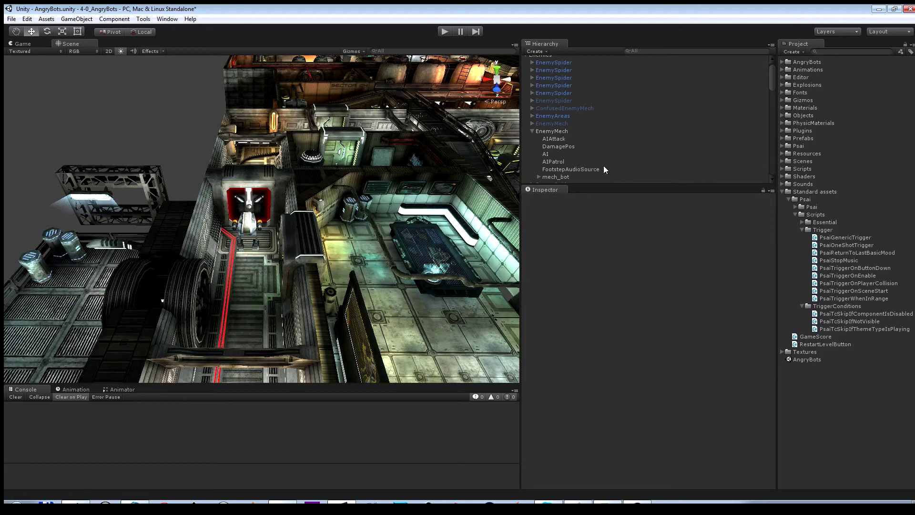
{"action": "left_click_drag", "start_coordinate": [773, 72], "coordinate": [774, 74]}
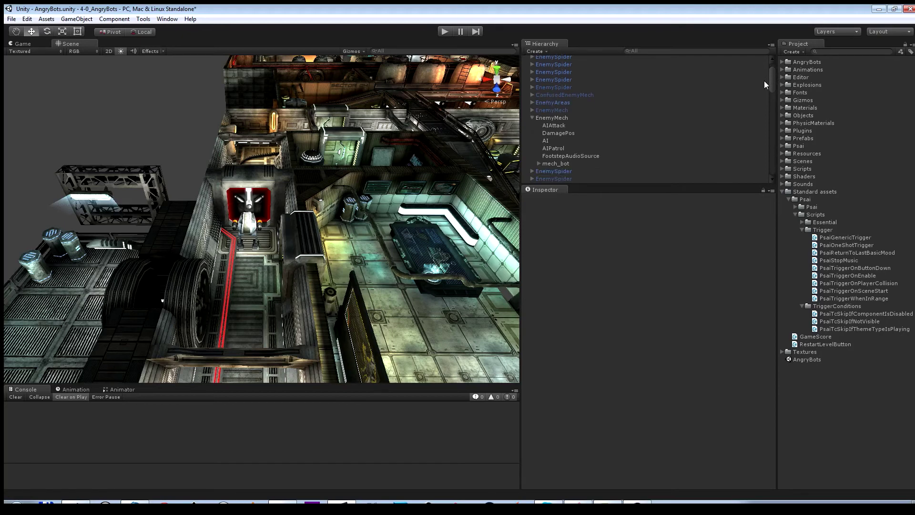
Create an empty child of EnemyMech named psai and enlarge the Hierarchy panel
{"action": "left_click", "coordinate": [556, 118]}
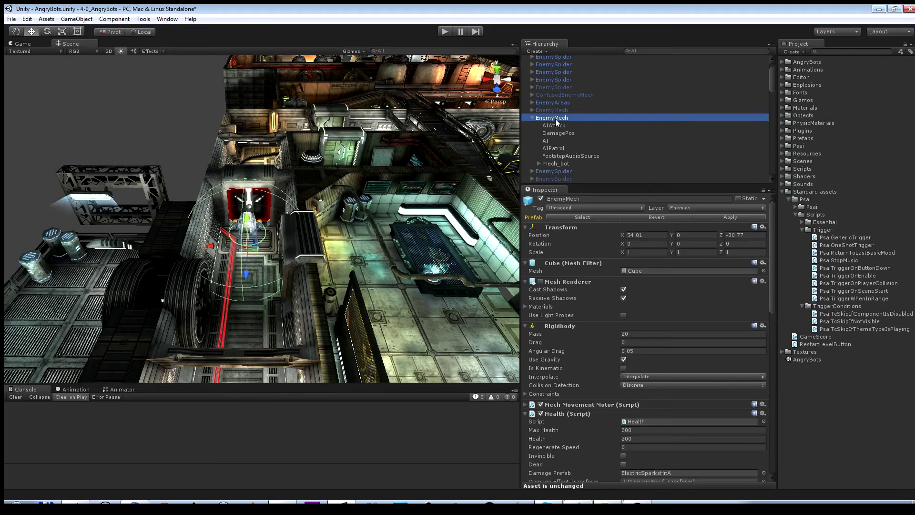
{"action": "right_click", "coordinate": [556, 121]}
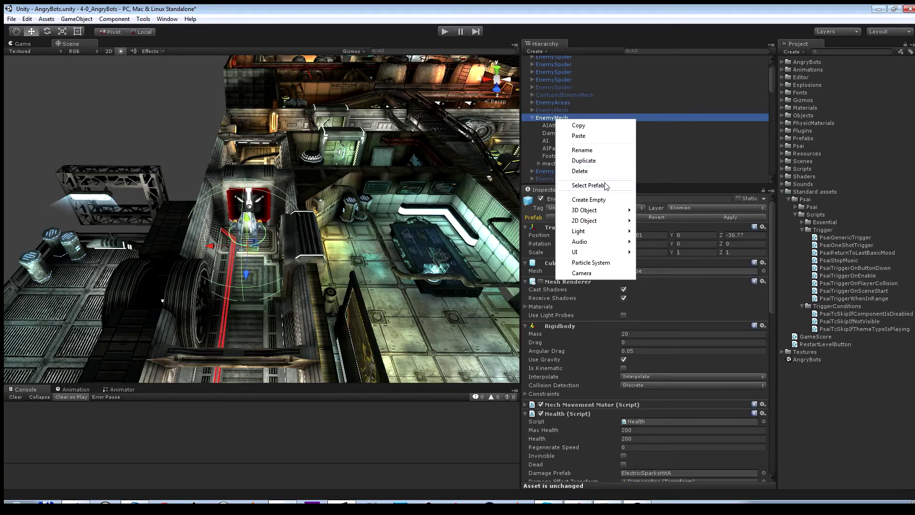
{"action": "left_click", "coordinate": [587, 200]}
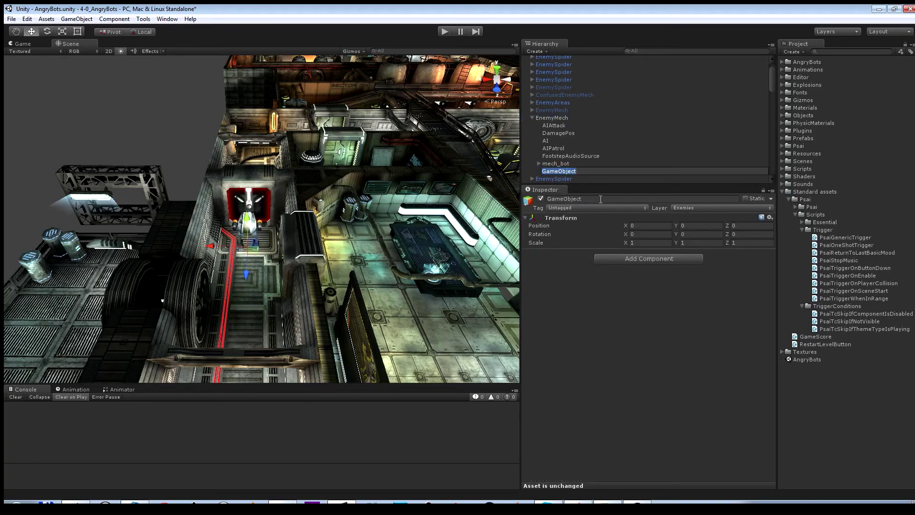
{"action": "type", "text": "psai"}
{"action": "key", "text": "Return"}
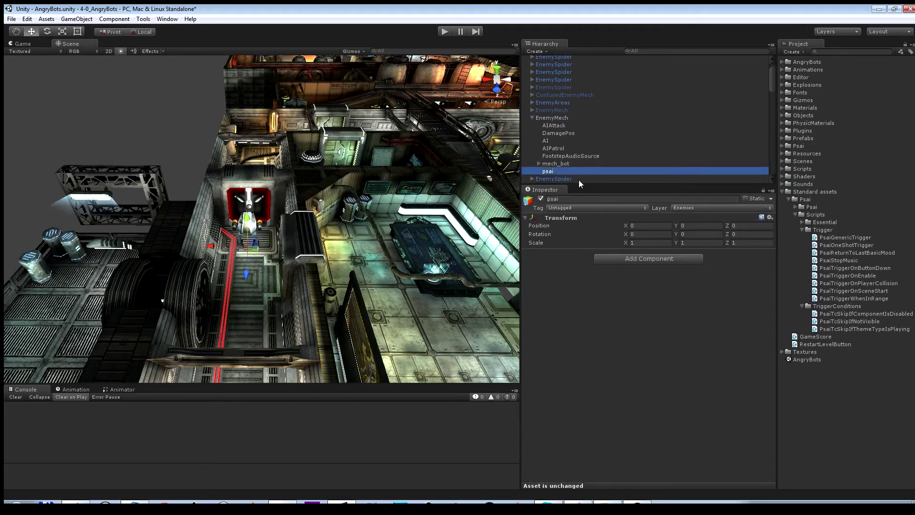
{"action": "left_click_drag", "start_coordinate": [586, 184], "coordinate": [592, 244]}
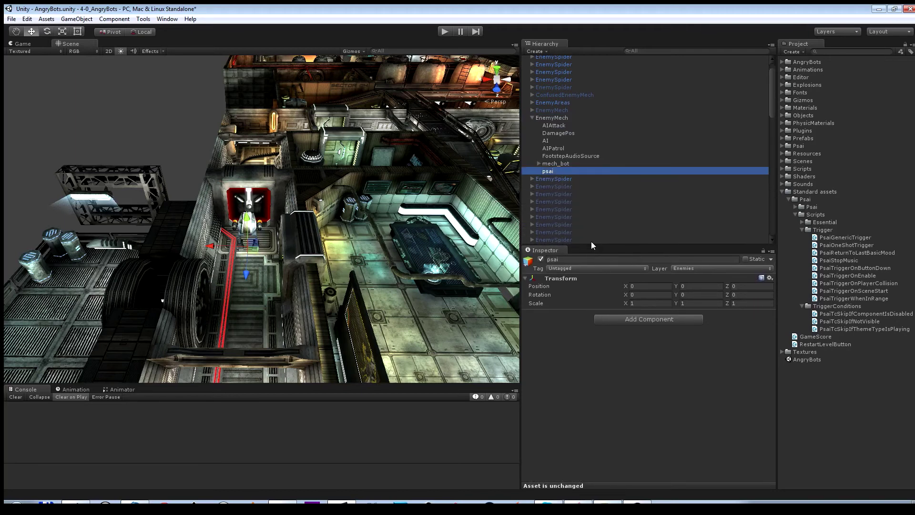
{"action": "left_click_drag", "start_coordinate": [521, 234], "coordinate": [498, 235]}
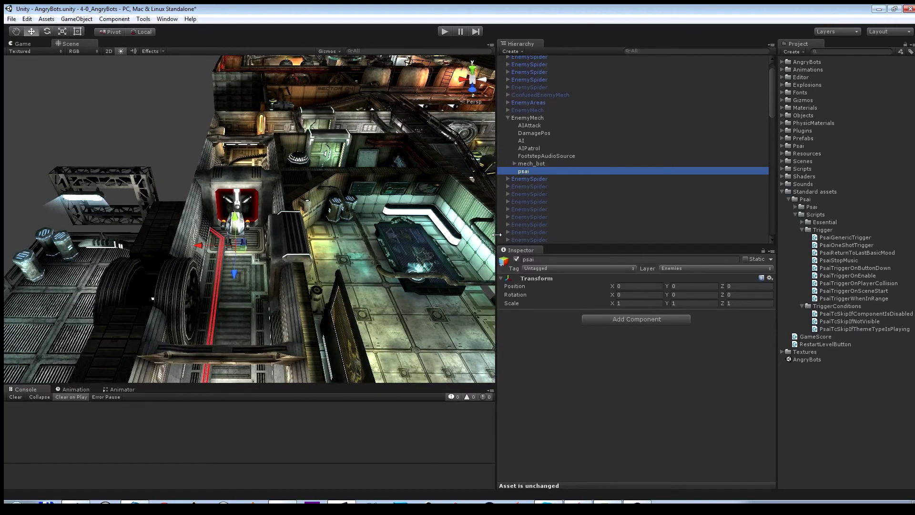
Create an empty GameObject under psai and rename it RaiseUneasynessWhenNear
{"action": "right_click", "coordinate": [540, 171]}
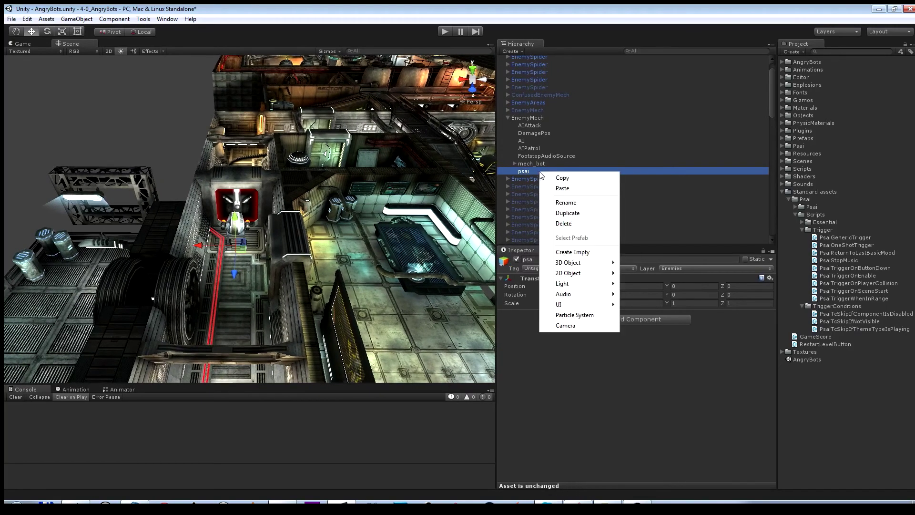
{"action": "left_click", "coordinate": [586, 252]}
{"action": "key", "text": "F2"}
{"action": "type", "text": "RaiseUneas"}
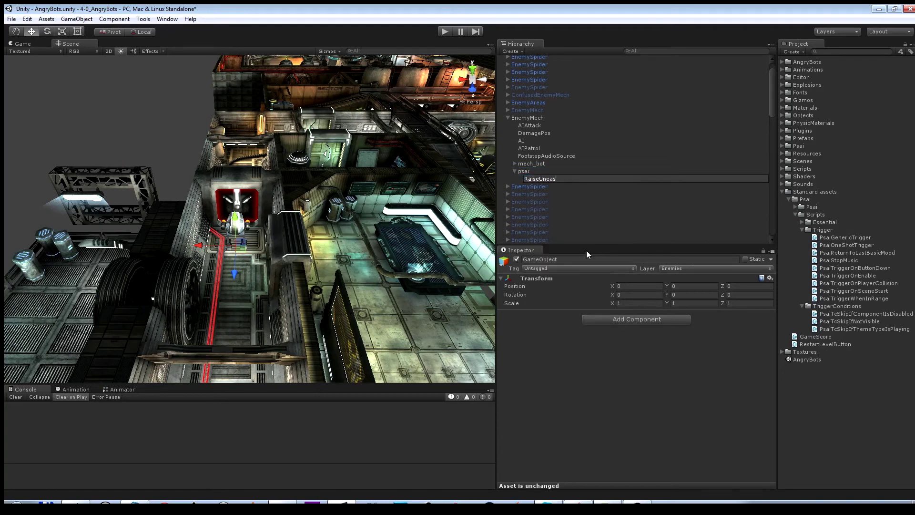
{"action": "type", "text": "ynessWhenNear"}
{"action": "key", "text": "Return"}
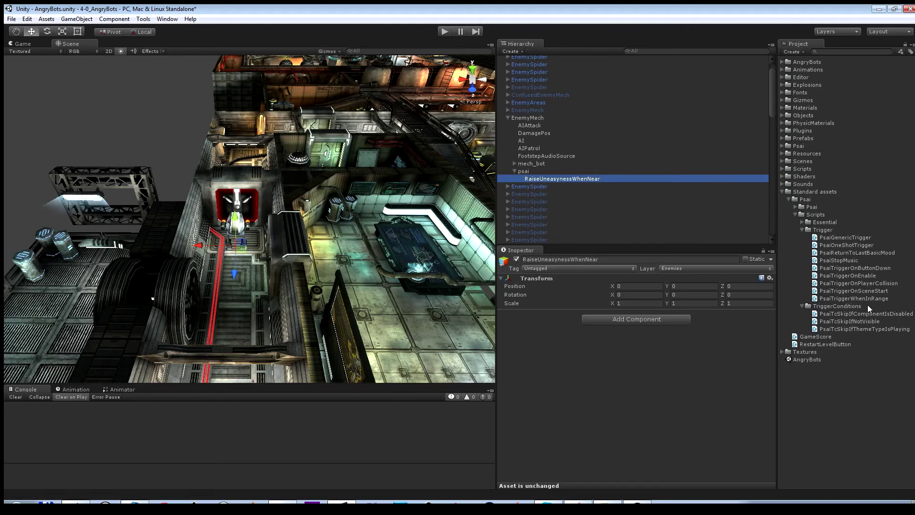
Attach PsaiTriggerWhenInRange to RaiseUneasynessWhenNear and set ThemeId to 5 (Not Safe)
{"action": "left_click_drag", "start_coordinate": [867, 299], "coordinate": [654, 365]}
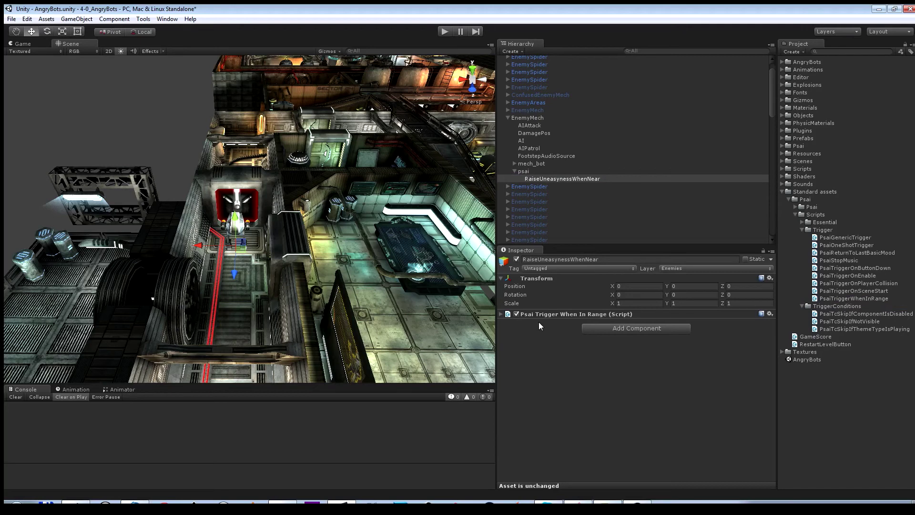
{"action": "left_click", "coordinate": [501, 314]}
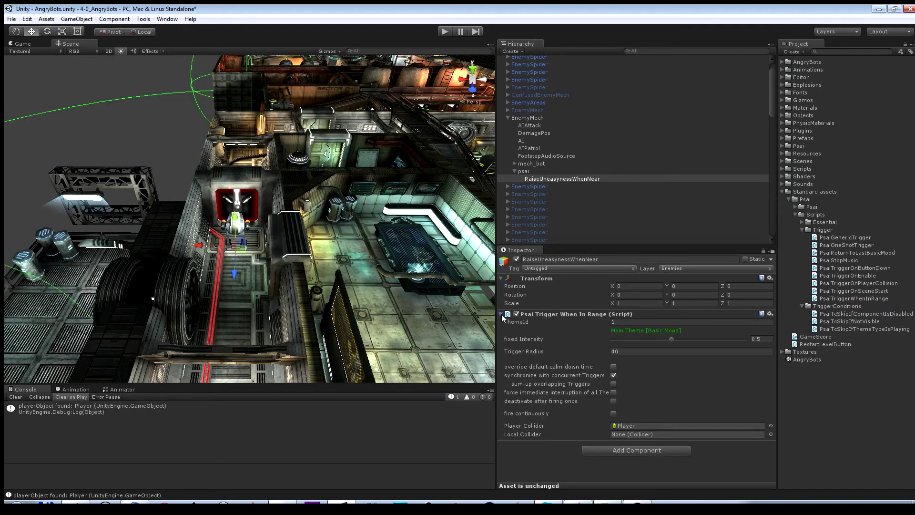
{"action": "left_click", "coordinate": [630, 322]}
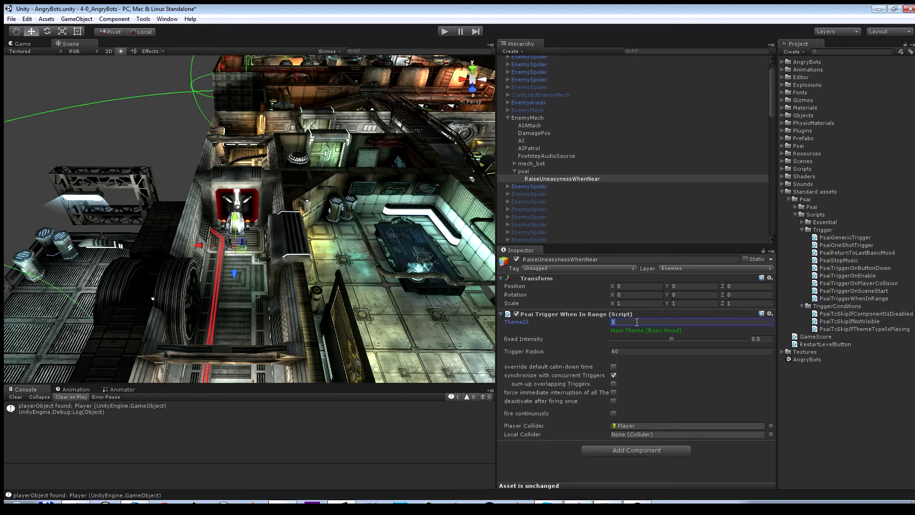
{"action": "type", "text": "5"}
{"action": "key", "text": "Tab"}
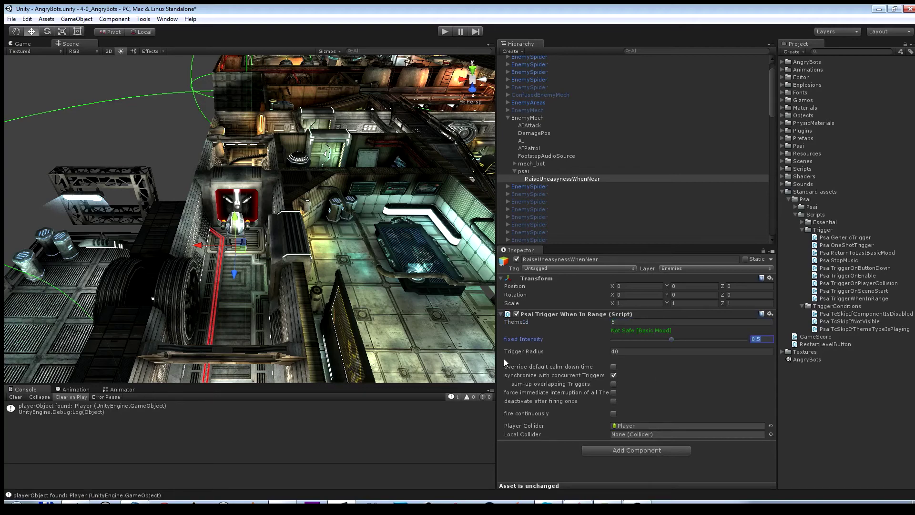
{"action": "left_click_drag", "start_coordinate": [498, 355], "coordinate": [440, 357]}
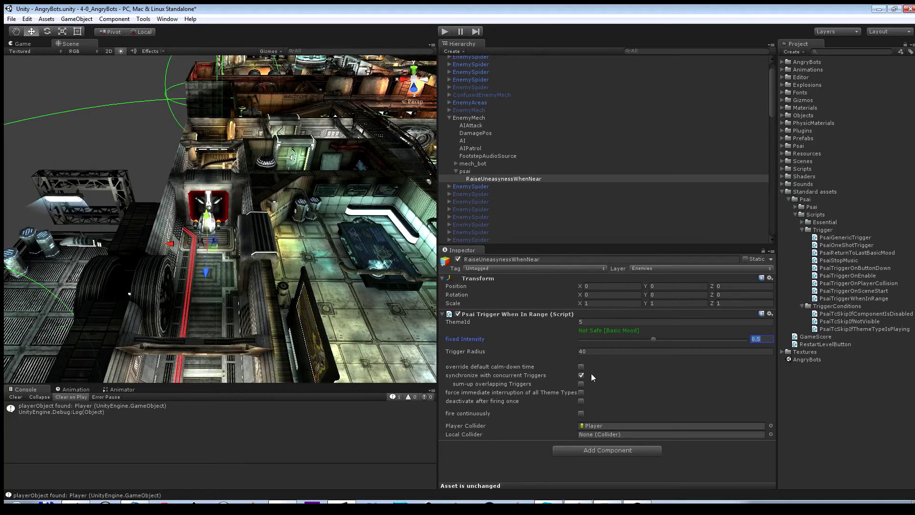
Enable fire continuously, nudge the minimum intensity up, and scrub the trigger radius
{"action": "left_click", "coordinate": [582, 413]}
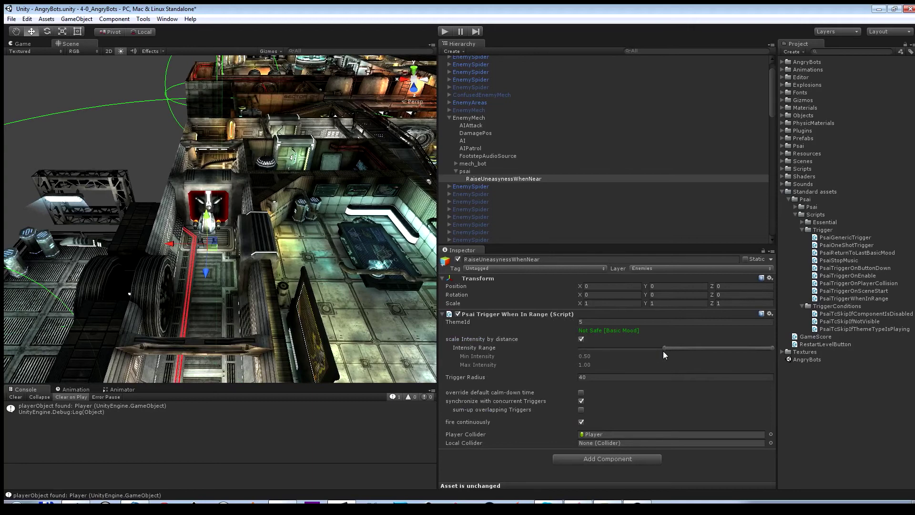
{"action": "left_click_drag", "start_coordinate": [664, 350], "coordinate": [665, 349]}
{"action": "mouse_move", "coordinate": [574, 381]}
{"action": "left_mouse_down"}
{"action": "mouse_move", "coordinate": [75, 418]}
{"action": "mouse_move", "coordinate": [385, 389]}
{"action": "mouse_move", "coordinate": [585, 383]}
{"action": "left_mouse_up"}
Leave the trigger radius at 40.2, widen the Scene view, and select psai
{"action": "scroll", "coordinate": [303, 317], "scroll_direction": "down", "scroll_amount": 5}
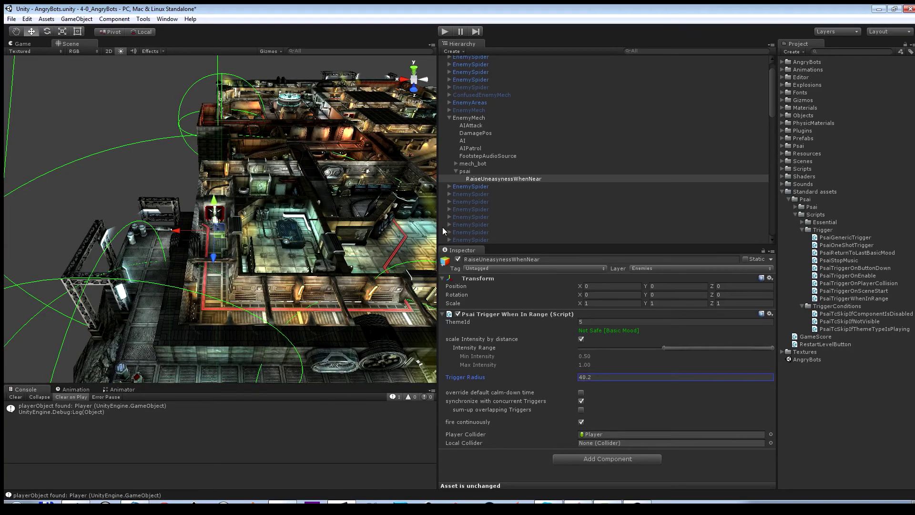
{"action": "left_click", "coordinate": [437, 225]}
{"action": "left_click_drag", "start_coordinate": [437, 225], "coordinate": [496, 220]}
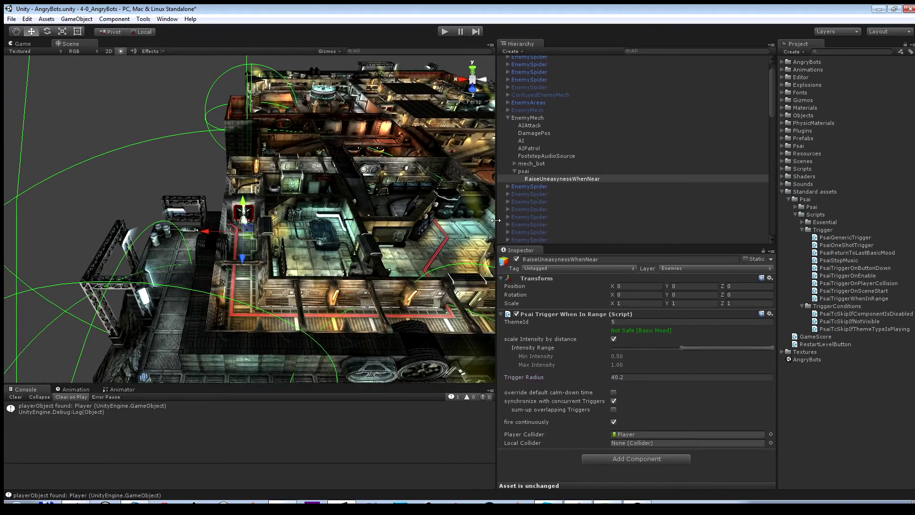
{"action": "left_click", "coordinate": [535, 171]}
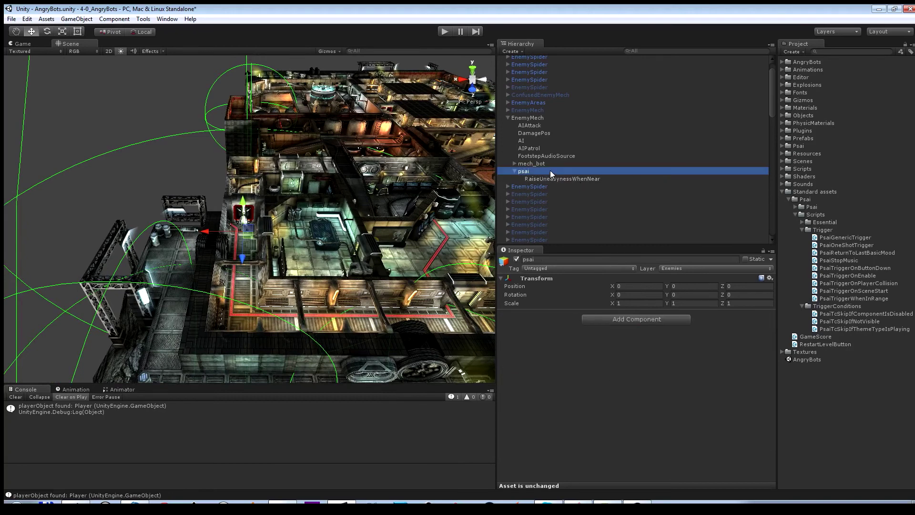
Add another empty child under psai and name it BattleMusicWhileDetected
{"action": "right_click", "coordinate": [551, 173]}
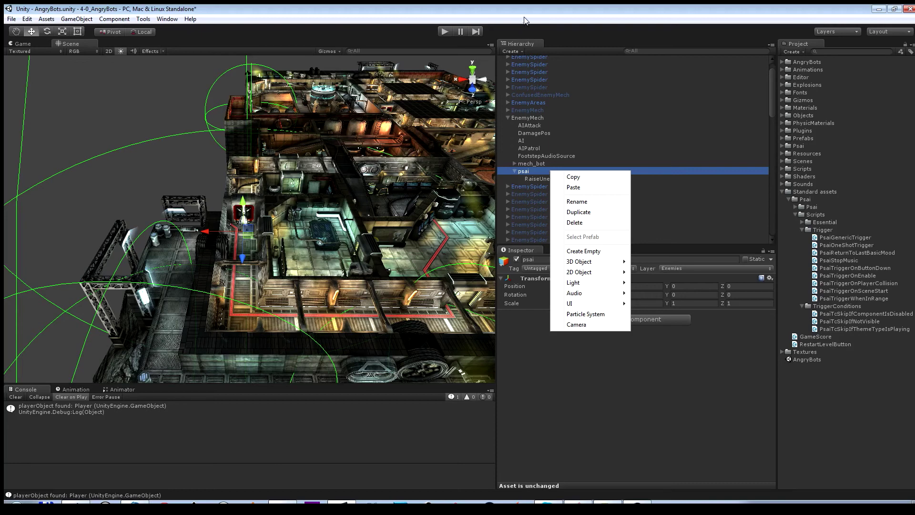
{"action": "left_click", "coordinate": [596, 251]}
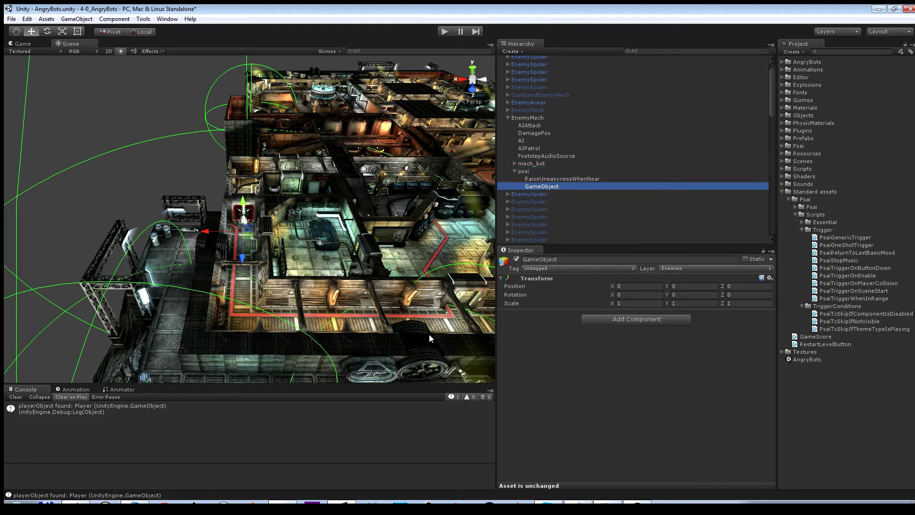
{"action": "key", "text": "F2"}
{"action": "type", "text": "BattleMusic"}
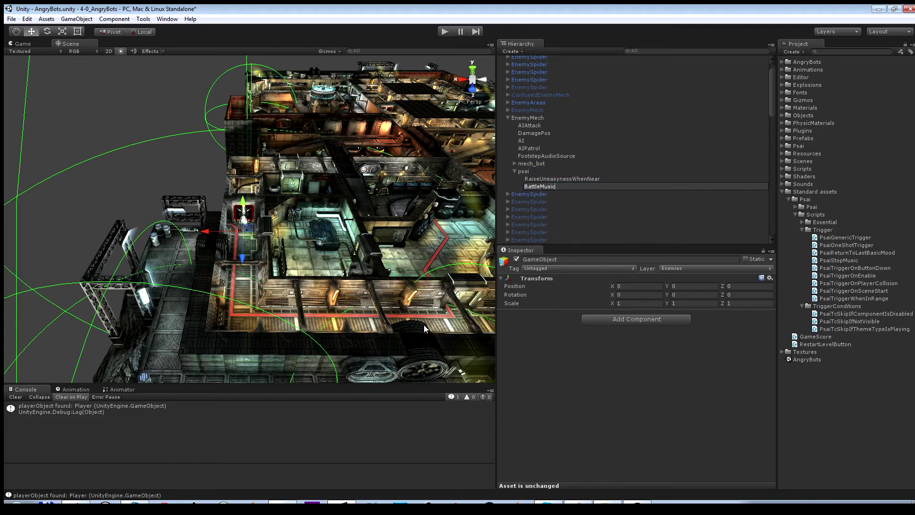
{"action": "type", "text": "WhileDetected"}
{"action": "key", "text": "Return"}
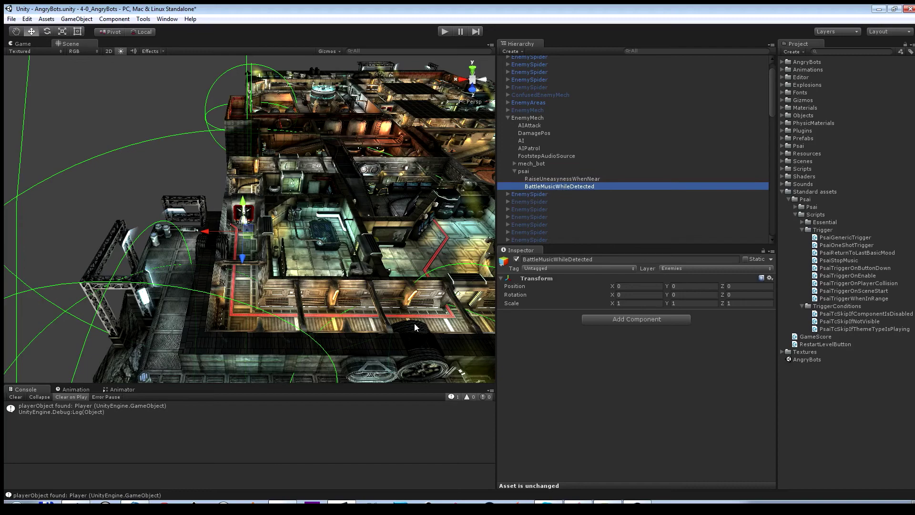
{"action": "scroll", "coordinate": [358, 210], "scroll_direction": "down", "scroll_amount": 2}
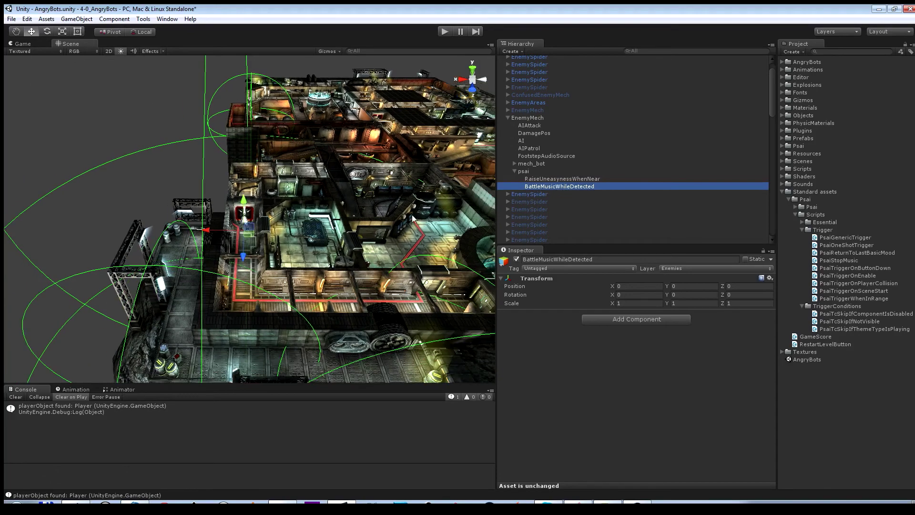
{"action": "left_click_drag", "start_coordinate": [431, 237], "coordinate": [420, 242], "text": "alt"}
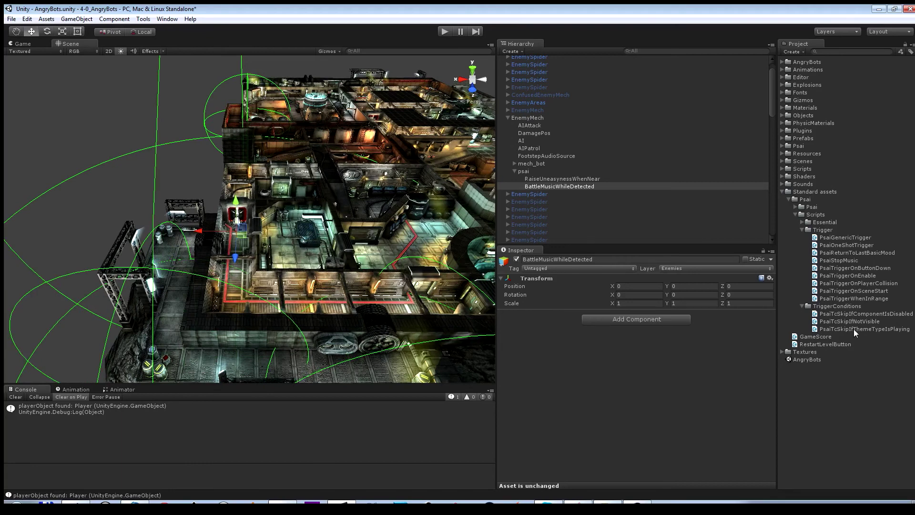
Attach PsaiTriggerWhenInRange with ThemeId 3 (Danger [Action]) and fire continuously enabled
{"action": "left_click_drag", "start_coordinate": [854, 299], "coordinate": [634, 345]}
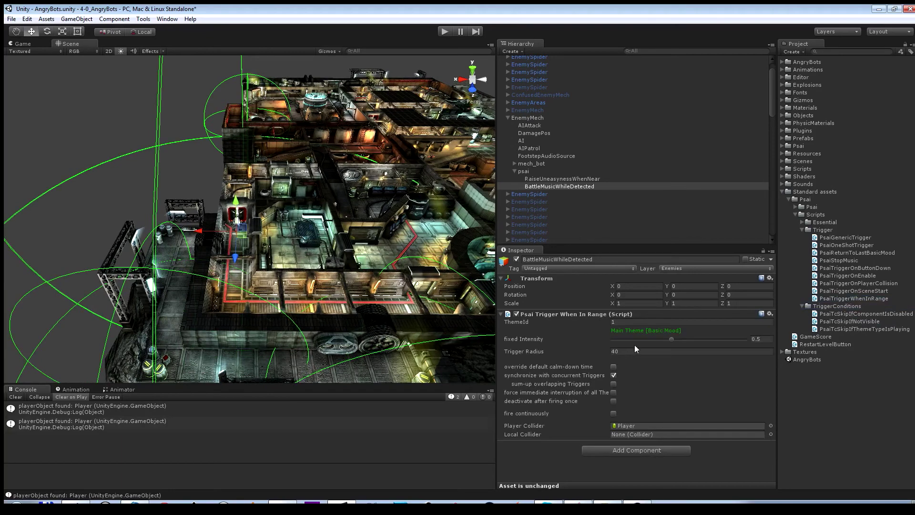
{"action": "left_click", "coordinate": [630, 322]}
{"action": "type", "text": "3"}
{"action": "key", "text": "Tab"}
{"action": "left_click", "coordinate": [613, 414]}
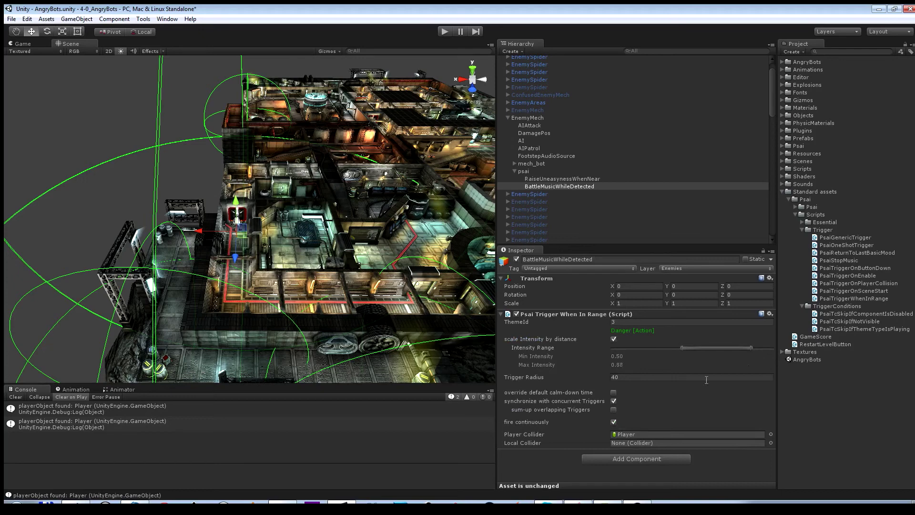
{"action": "left_click_drag", "start_coordinate": [494, 352], "coordinate": [448, 350]}
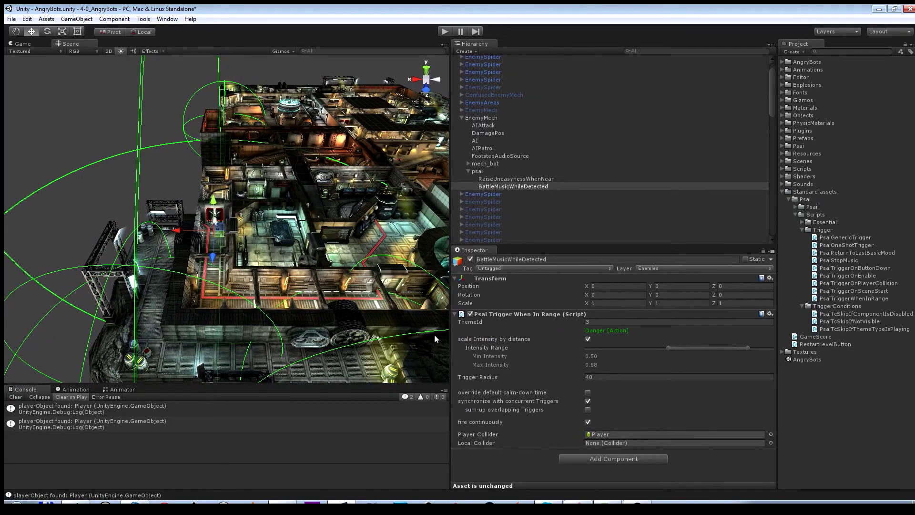
{"action": "left_click_drag", "start_coordinate": [599, 245], "coordinate": [590, 207]}
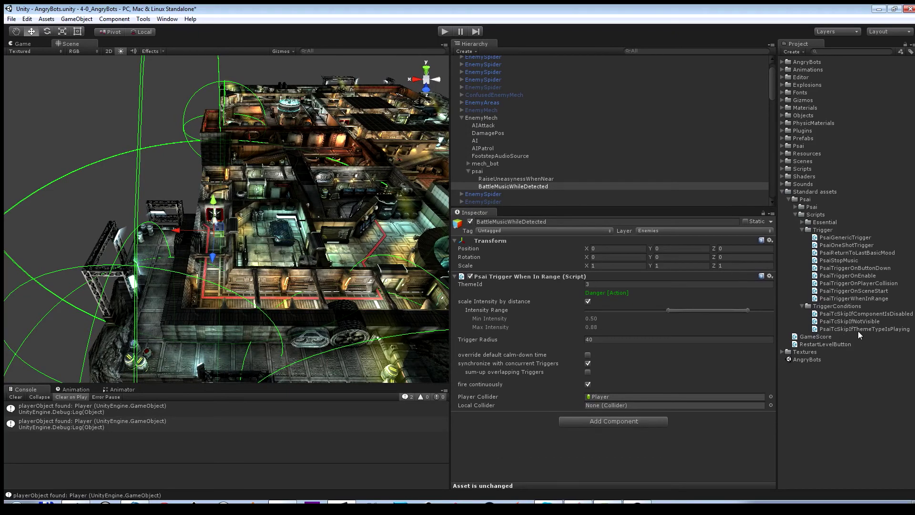
Add a Psai Tc Skip If Component Is Disabled condition checking the AIAttack component
{"action": "left_click_drag", "start_coordinate": [877, 315], "coordinate": [749, 425]}
{"action": "left_click_drag", "start_coordinate": [630, 463], "coordinate": [631, 462]}
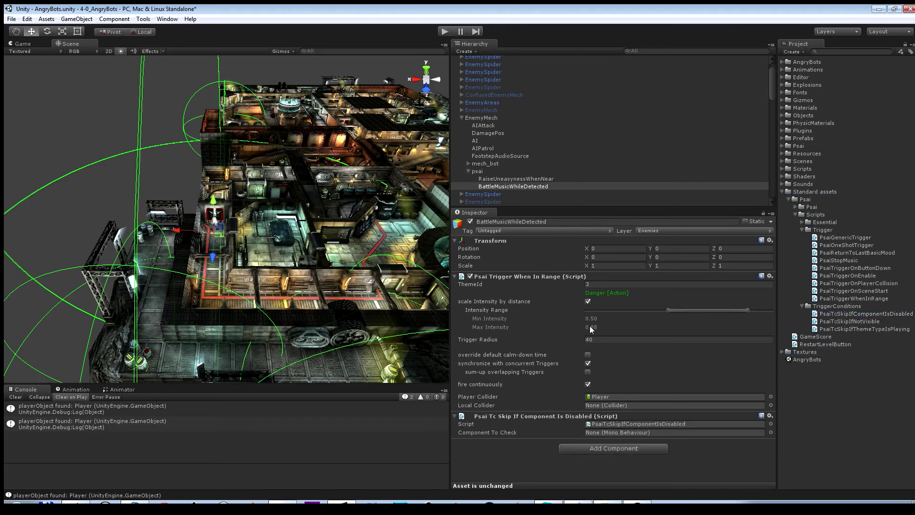
{"action": "left_click_drag", "start_coordinate": [480, 126], "coordinate": [614, 433]}
Widen the Scene view and zoom in close on the mech
{"action": "left_click_drag", "start_coordinate": [448, 293], "coordinate": [487, 286]}
{"action": "scroll", "coordinate": [404, 293], "scroll_direction": "up", "scroll_amount": 5}
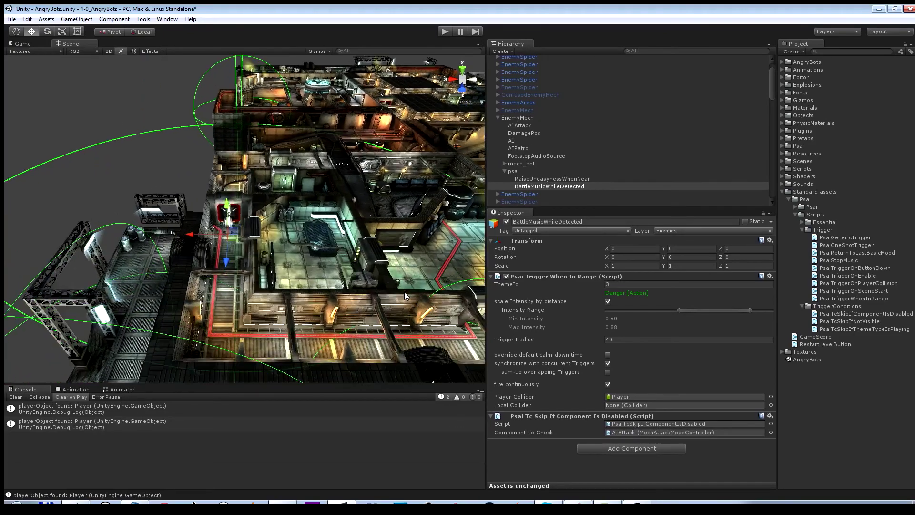
{"action": "scroll", "coordinate": [409, 293], "scroll_direction": "up", "scroll_amount": 3}
{"action": "right_click_drag", "start_coordinate": [365, 296], "coordinate": [402, 266]}
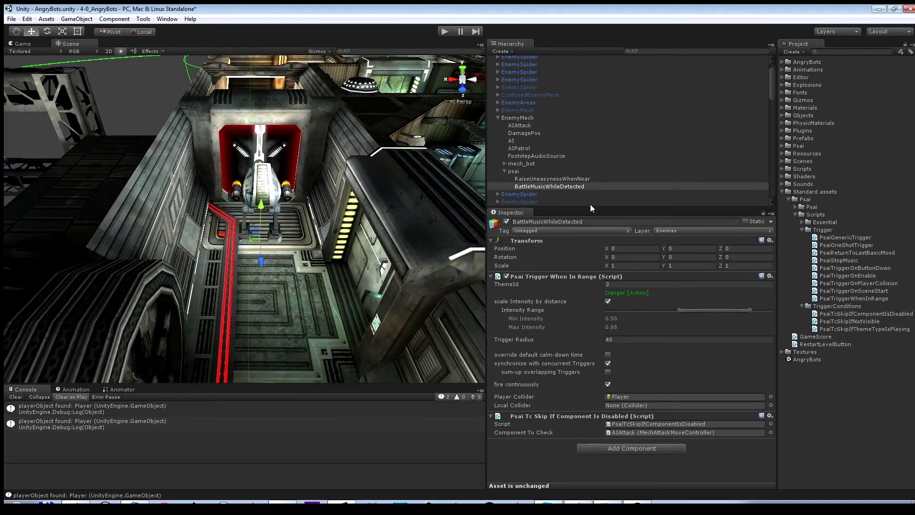
Create a new empty GameObject under psai and name it MoreDramaWhenSpotted
{"action": "left_click", "coordinate": [516, 172]}
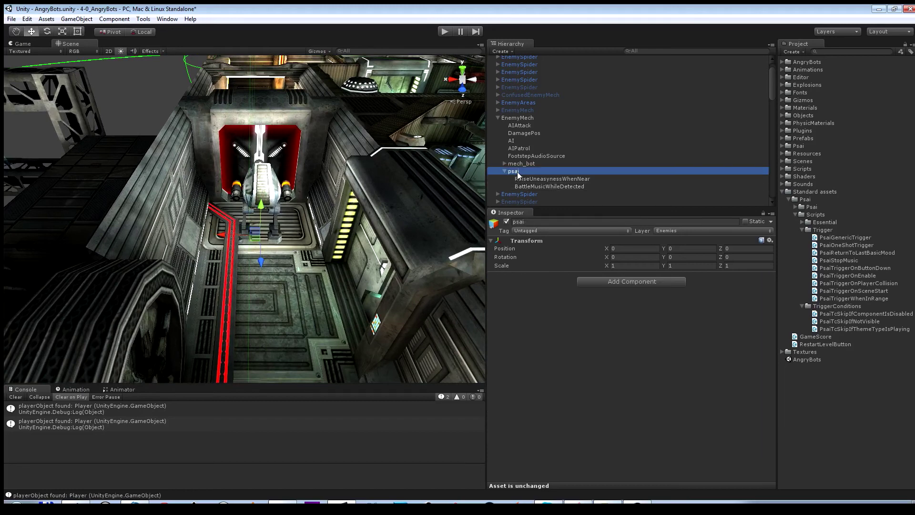
{"action": "right_click", "coordinate": [517, 174]}
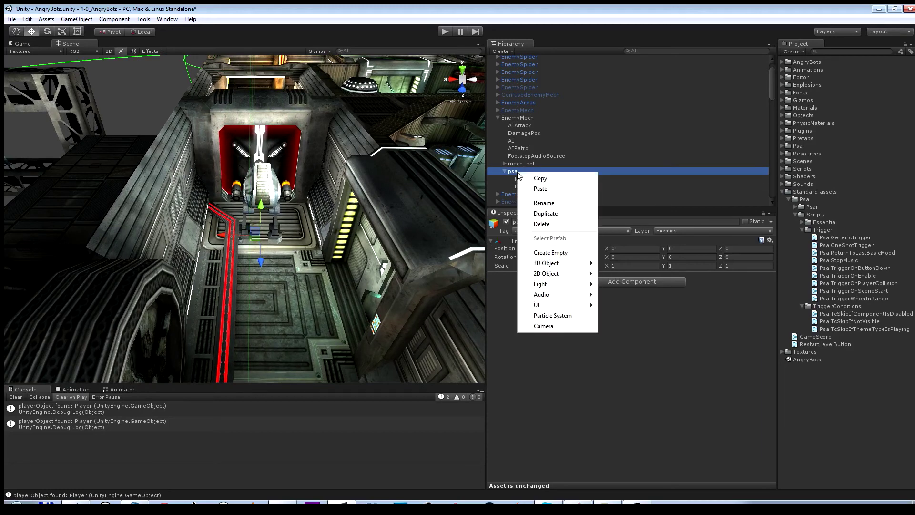
{"action": "left_click", "coordinate": [571, 252]}
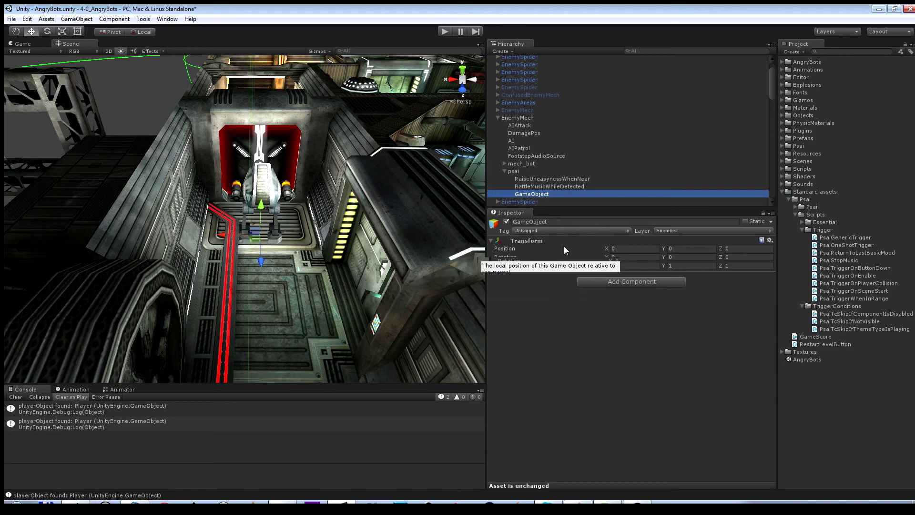
{"action": "key", "text": "F2"}
{"action": "type", "text": "M"}
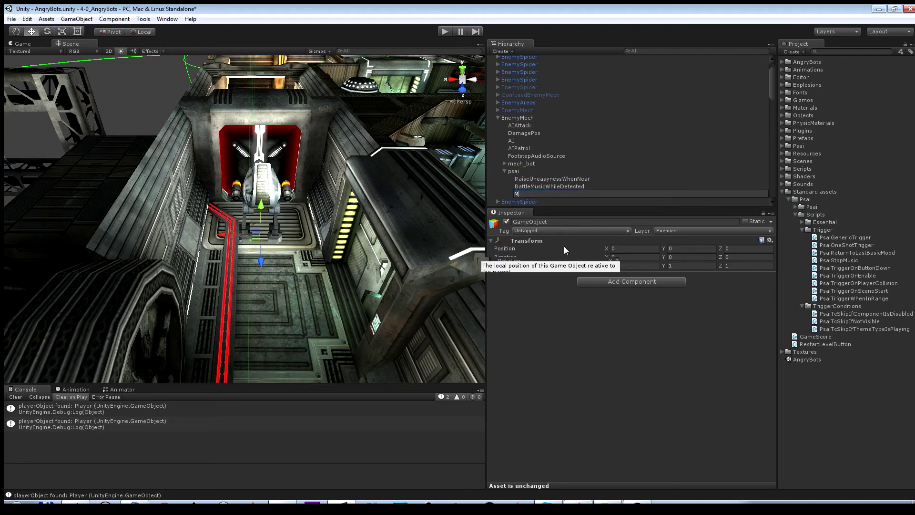
{"action": "type", "text": "oreDrame"}
{"action": "type", "text": "WhenSpotted"}
{"action": "key", "text": "Return"}
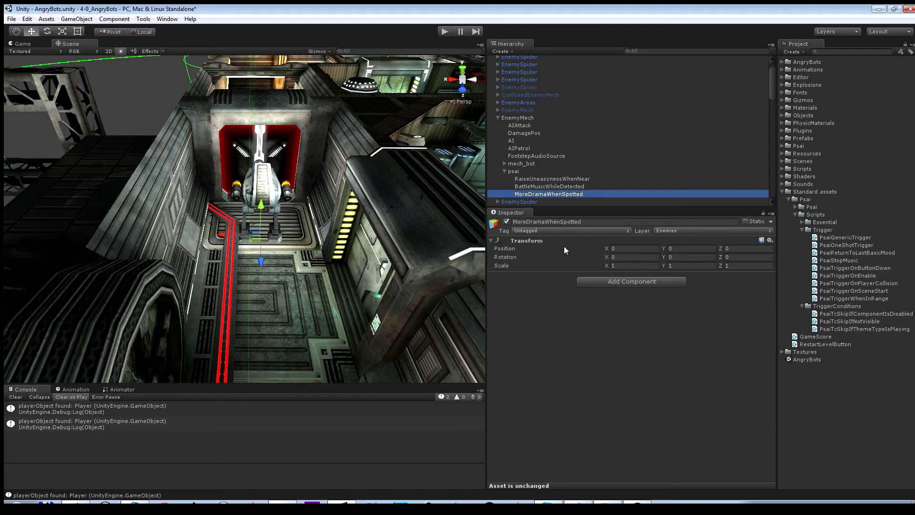
Attach the PsaiTriggerOnEnable script to MoreDramaWhenSpotted, showing ThemeId 1, Main Theme, intensity 1
{"action": "left_click_drag", "start_coordinate": [582, 208], "coordinate": [585, 232]}
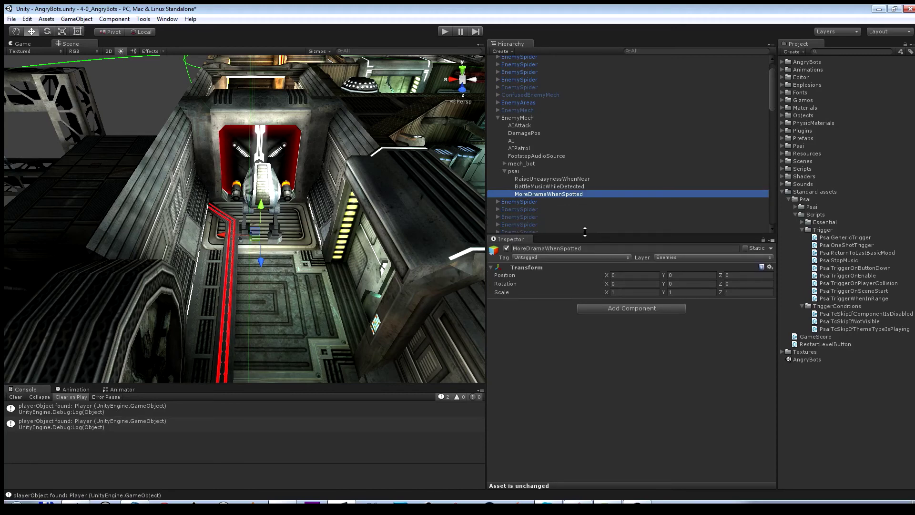
{"action": "left_click_drag", "start_coordinate": [848, 277], "coordinate": [605, 363]}
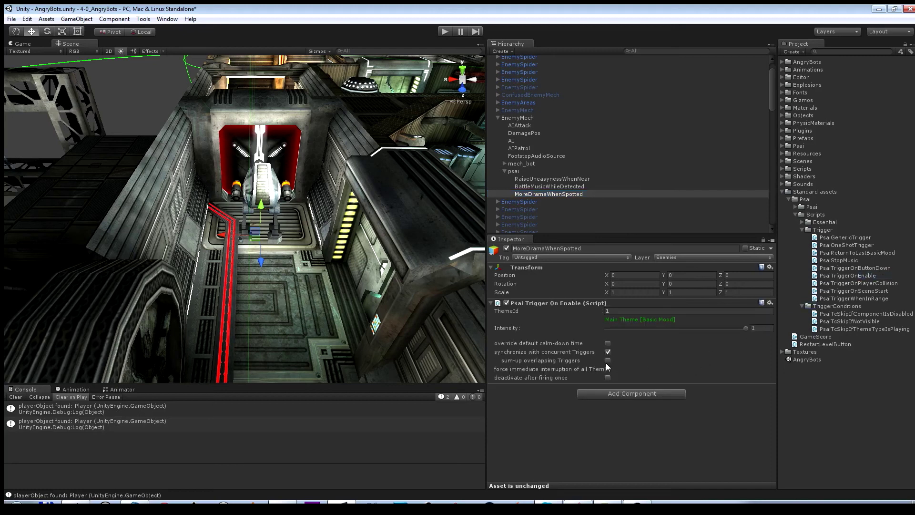
{"action": "left_click_drag", "start_coordinate": [485, 290], "coordinate": [461, 291]}
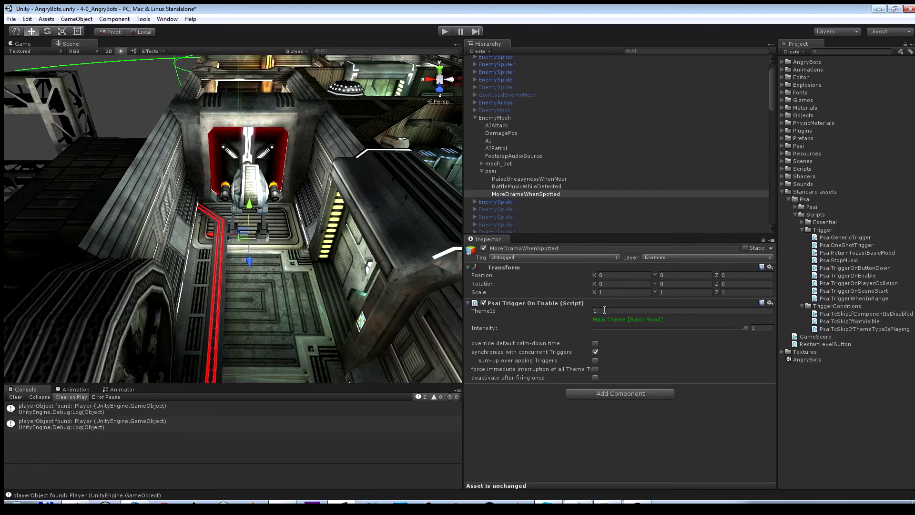
Assign MoreDramaWhenSpotted to the AI's Behaviour On Spotted 2 and disable its Psai Trigger On Enable
{"action": "left_click", "coordinate": [502, 140]}
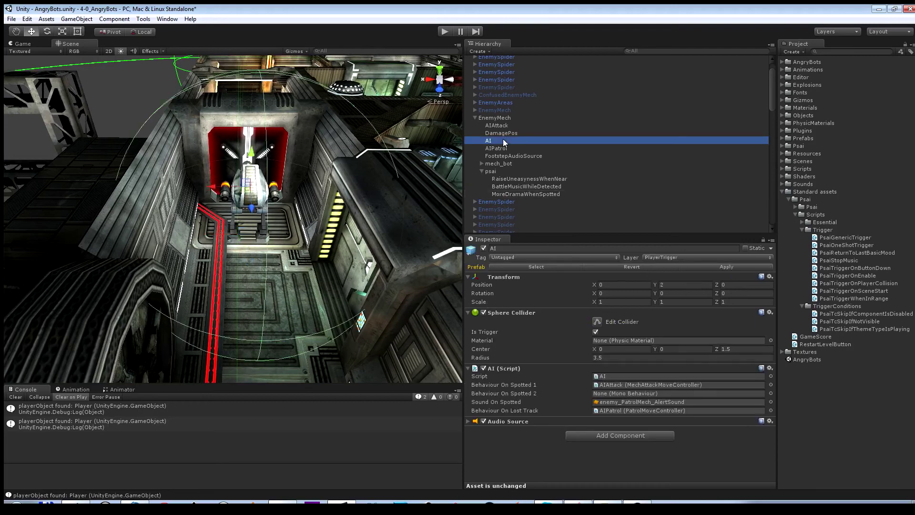
{"action": "left_click_drag", "start_coordinate": [543, 196], "coordinate": [630, 393]}
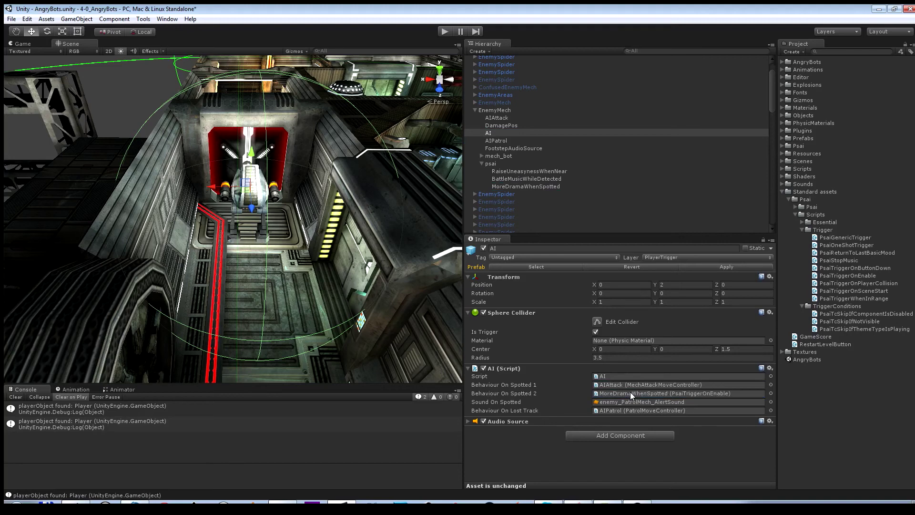
{"action": "left_click", "coordinate": [539, 188]}
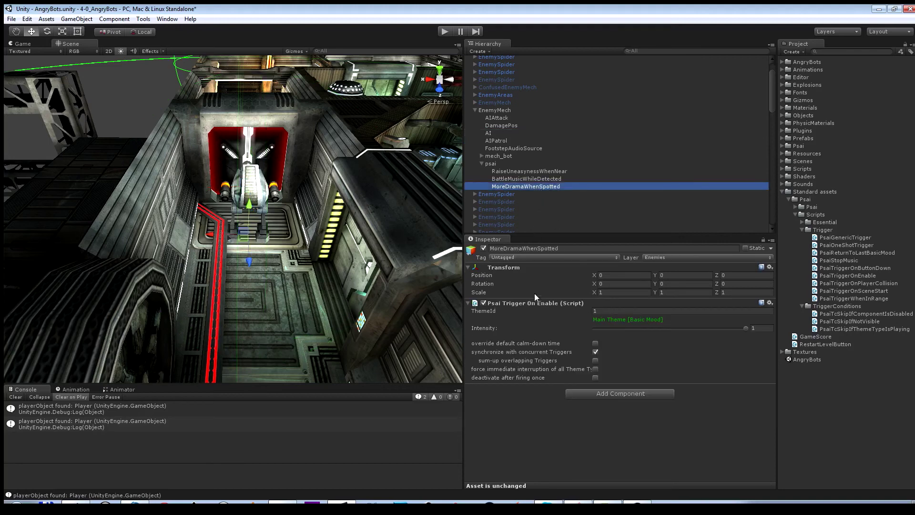
{"action": "left_click", "coordinate": [486, 306]}
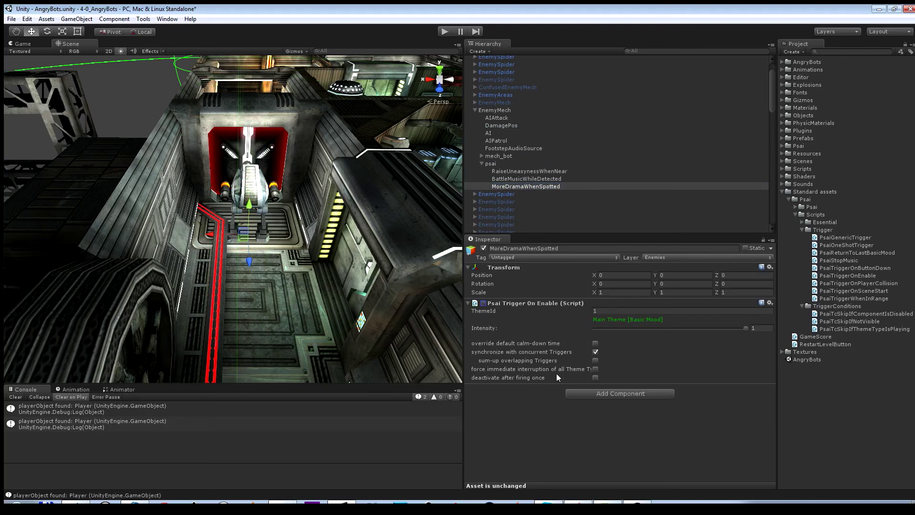
Add PsaiTcSkipIfComponentIsDisabled and PsaiTcSkipIfNotVisible conditions to MoreDramaWhenSpotted
{"action": "left_click", "coordinate": [866, 322]}
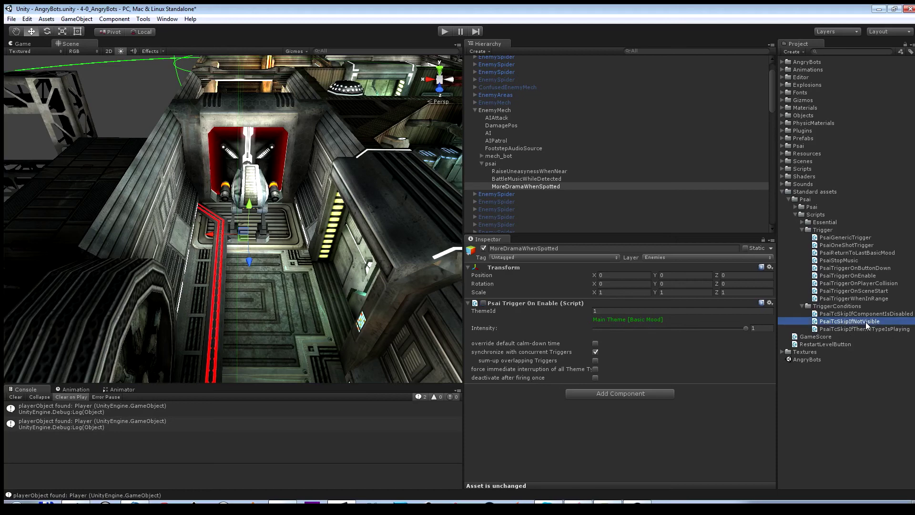
{"action": "left_click", "coordinate": [872, 315]}
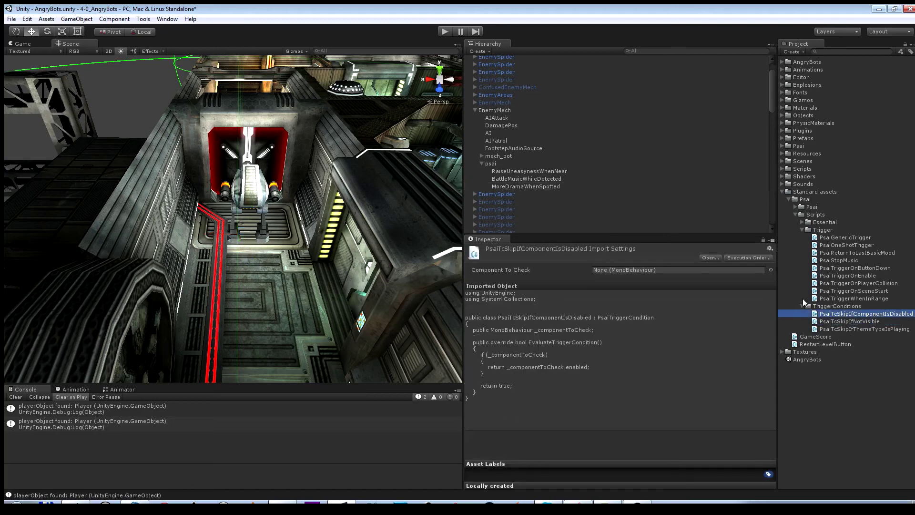
{"action": "left_click", "coordinate": [547, 188]}
{"action": "left_click_drag", "start_coordinate": [888, 313], "coordinate": [665, 444]}
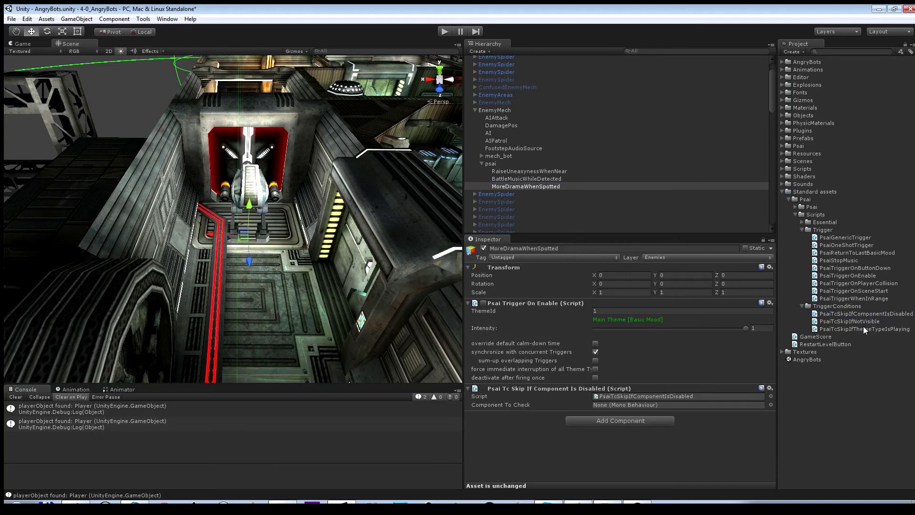
{"action": "left_click_drag", "start_coordinate": [860, 322], "coordinate": [679, 451]}
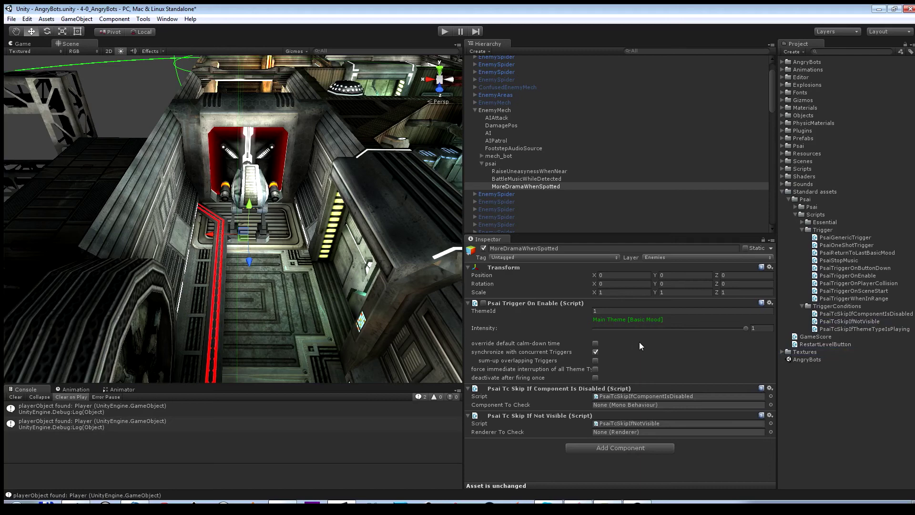
Set AIAttack as the Component To Check, then select mech_bot's mech_main_body
{"action": "left_click_drag", "start_coordinate": [502, 119], "coordinate": [633, 407]}
{"action": "left_click", "coordinate": [482, 156]}
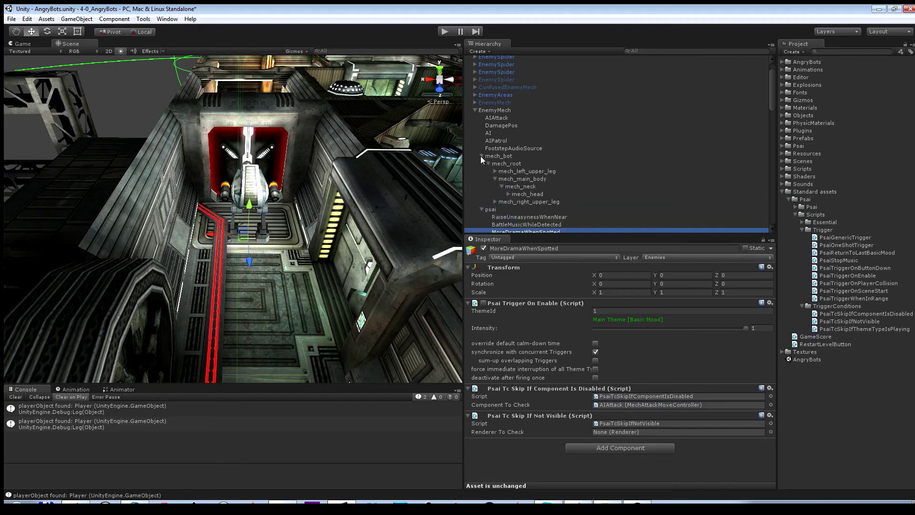
{"action": "left_click", "coordinate": [523, 179]}
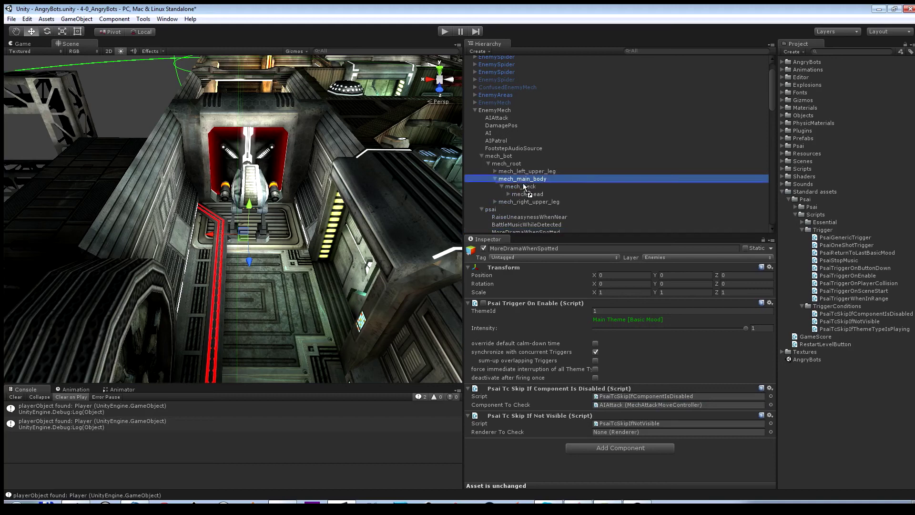